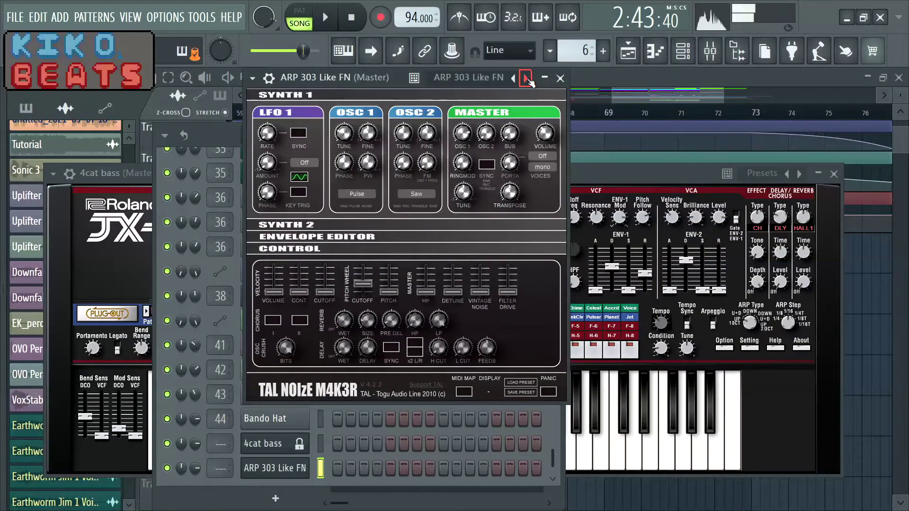
Step: Switch TAL-NoiseMaker to the ARP 303 Like II FN preset
click(525, 77)
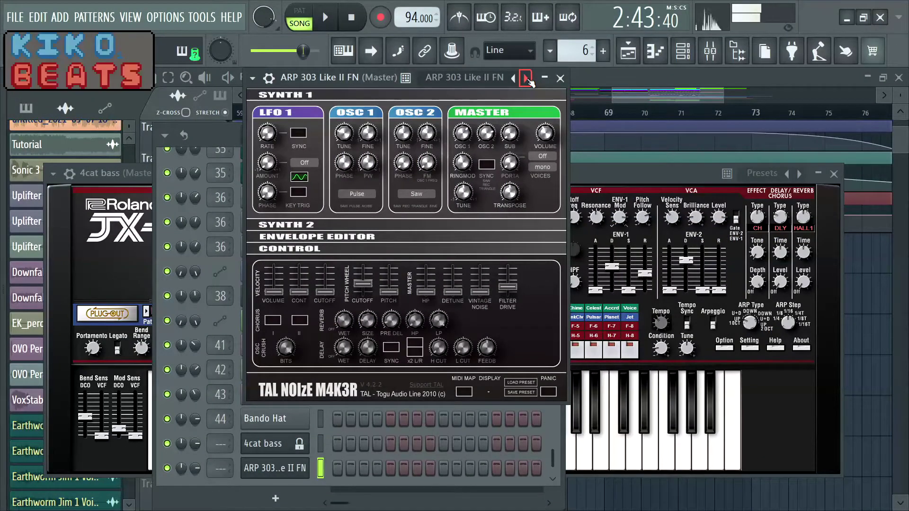
Step: Audition presets in turn, from ARP Armageddon FN through KB Smooth Sine TAL to KB White Noise FN
click(526, 78)
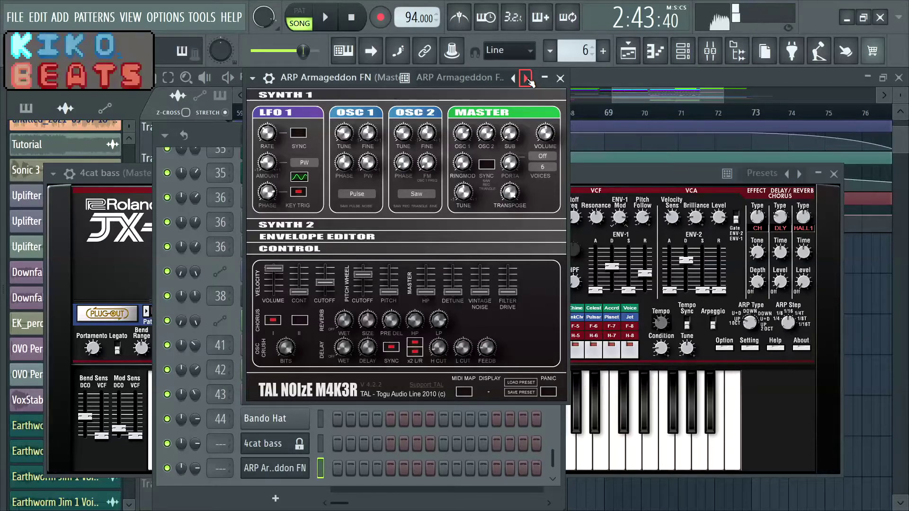
click(525, 78)
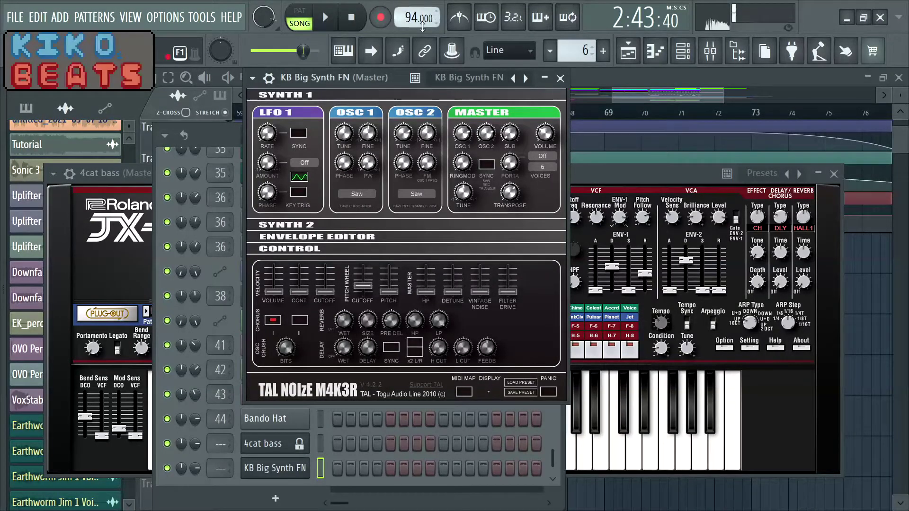
click(526, 78)
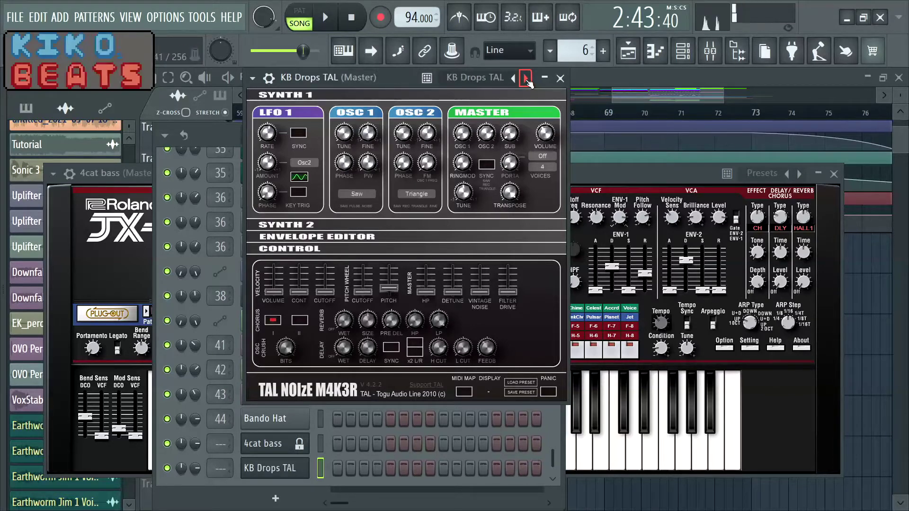
click(525, 78)
click(526, 78)
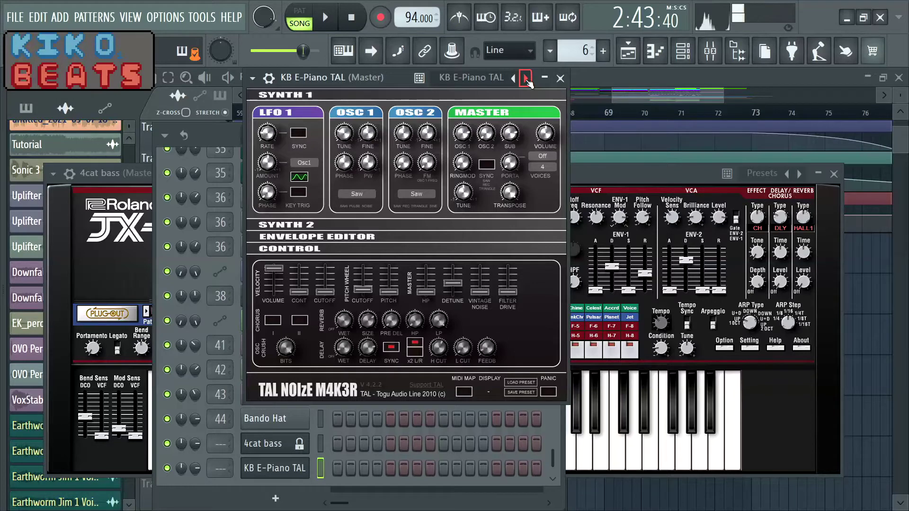
click(526, 78)
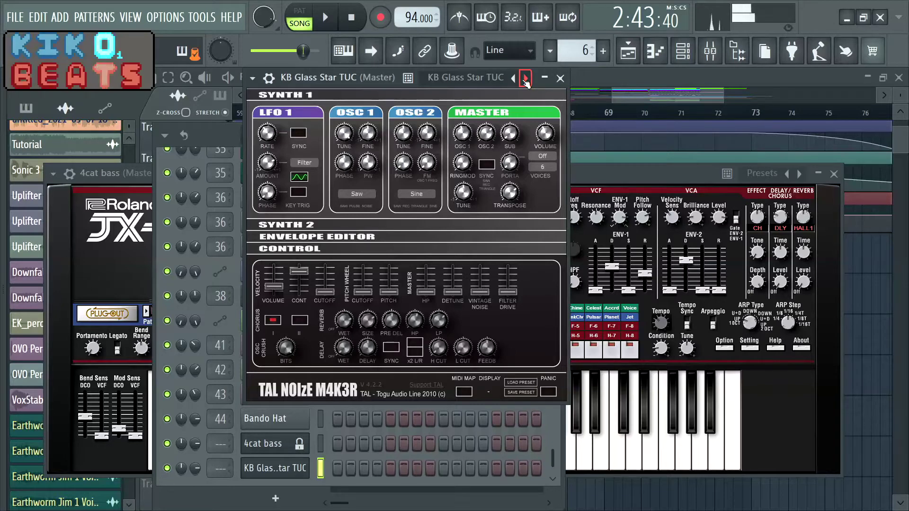
click(525, 81)
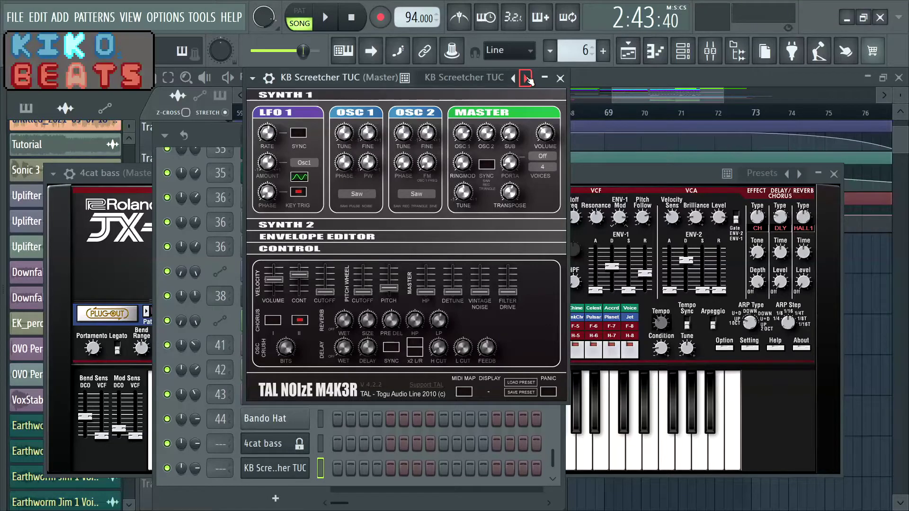
click(530, 83)
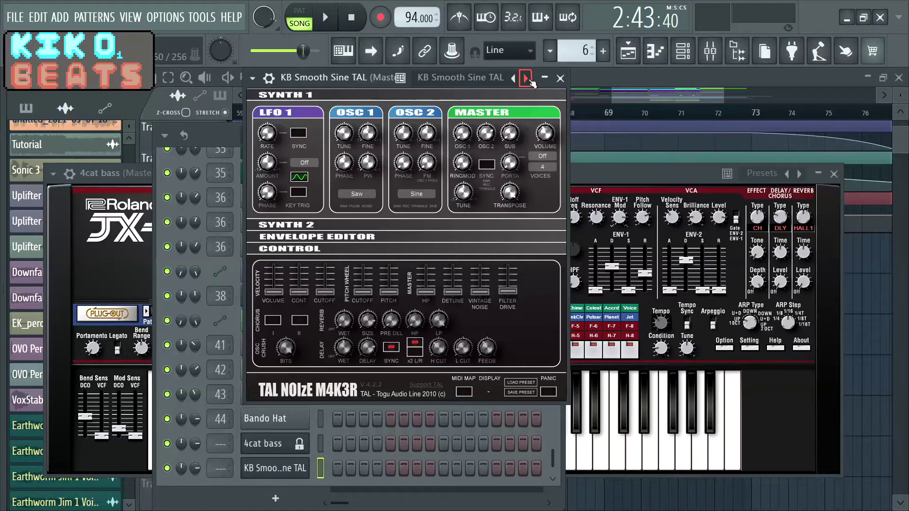
click(526, 78)
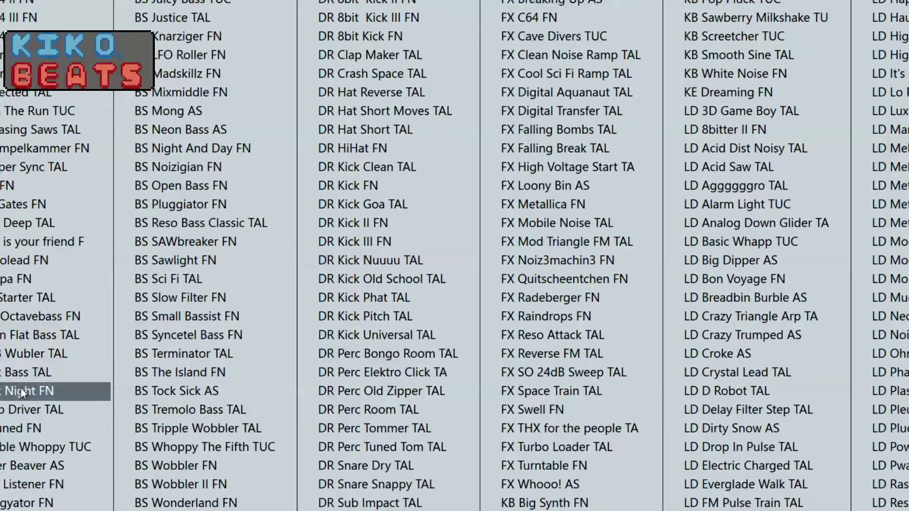
Step: Load the BS Hard 80's TAL preset and nudge the Synth 2 filter envelope decay
click(21, 388)
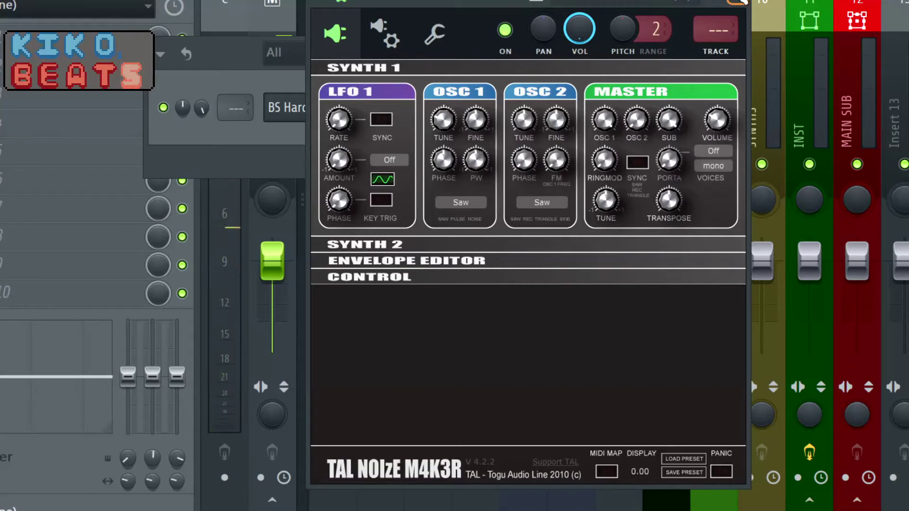
click(742, 2)
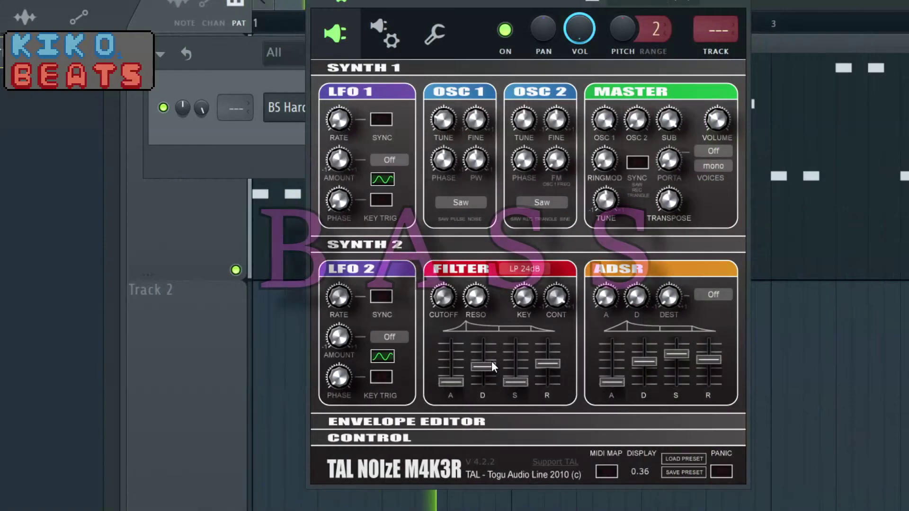
drag(491, 365, 493, 354)
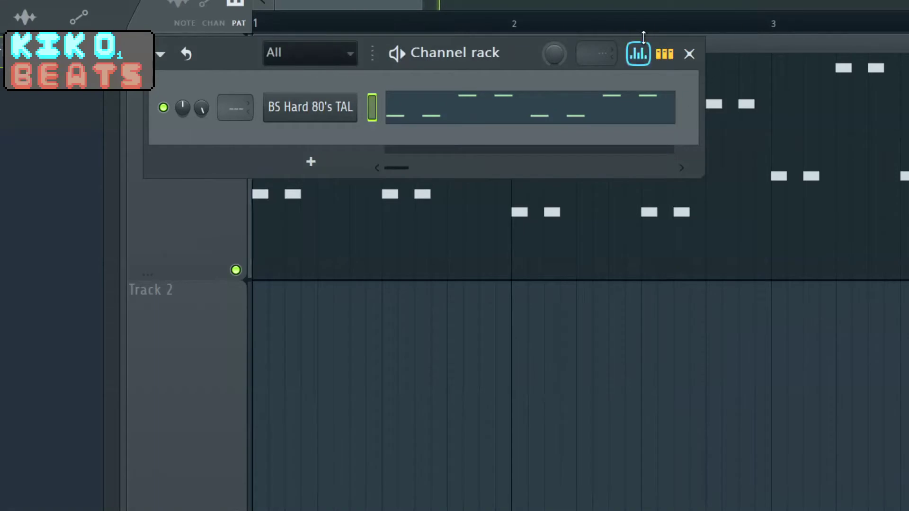
Step: Colour the BS Hard 80's TAL bass channel dark blue, then begin adding another instrument
key(F6)
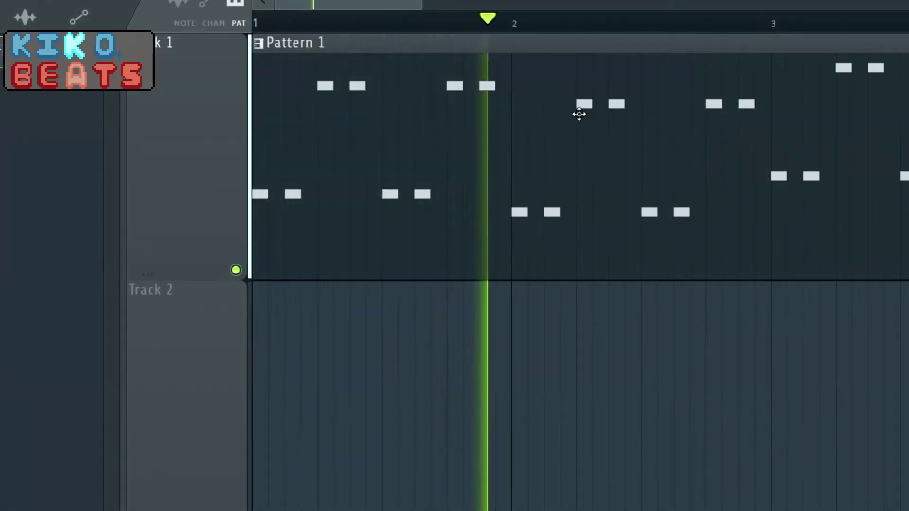
key(F6)
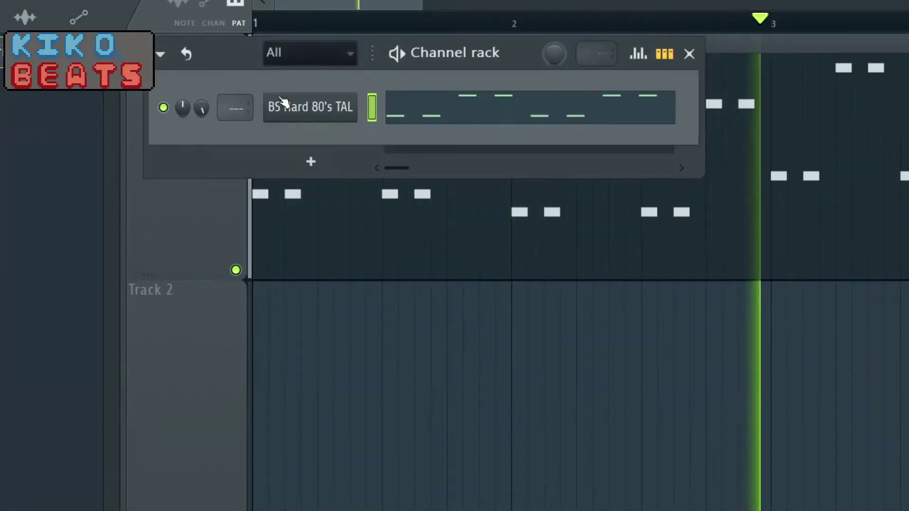
right_click(353, 109)
click(397, 152)
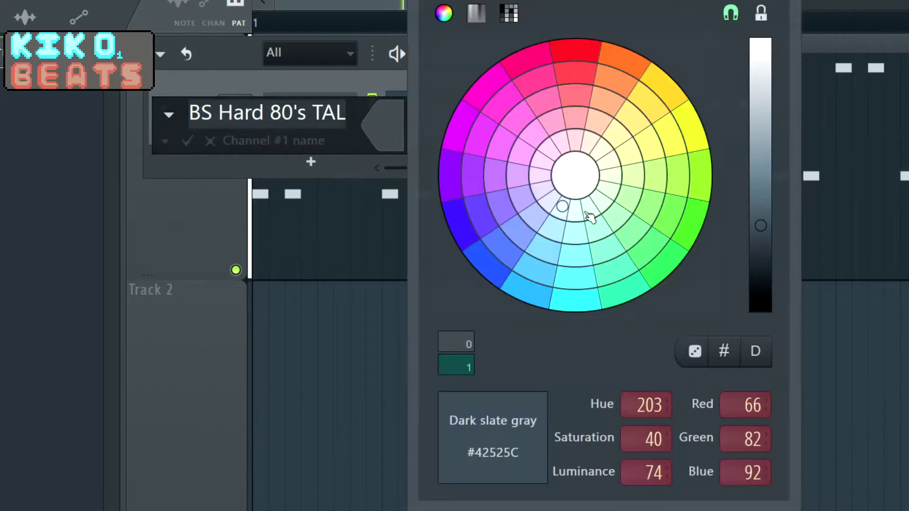
click(467, 215)
key(Return)
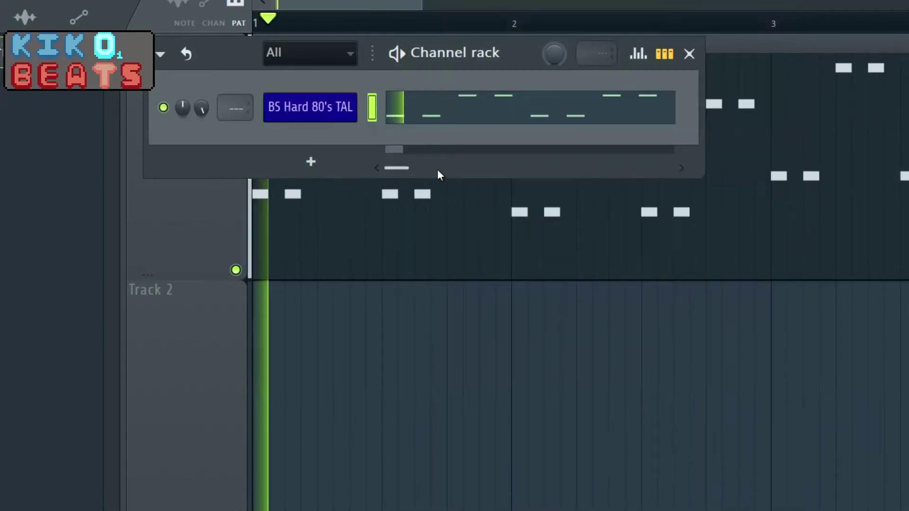
click(352, 167)
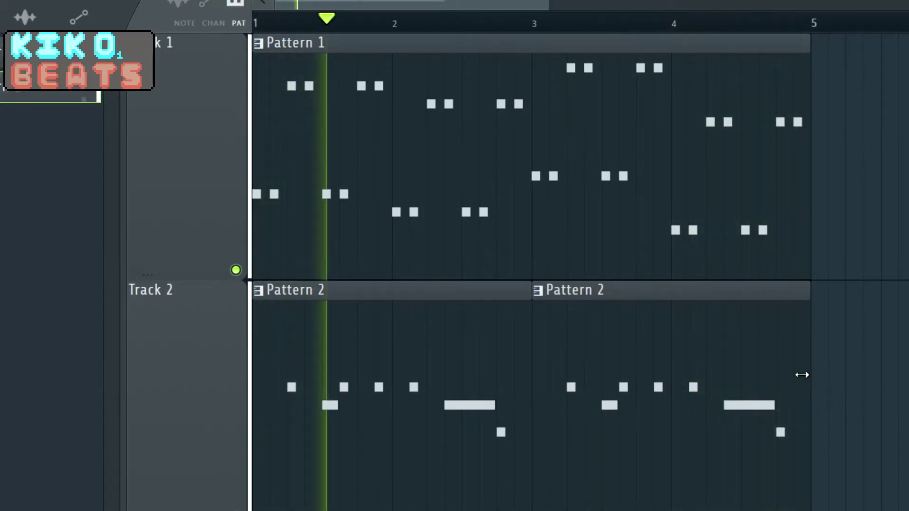
Step: Show the channel rack, stop playback and open the lead channel's options menu
key(F6)
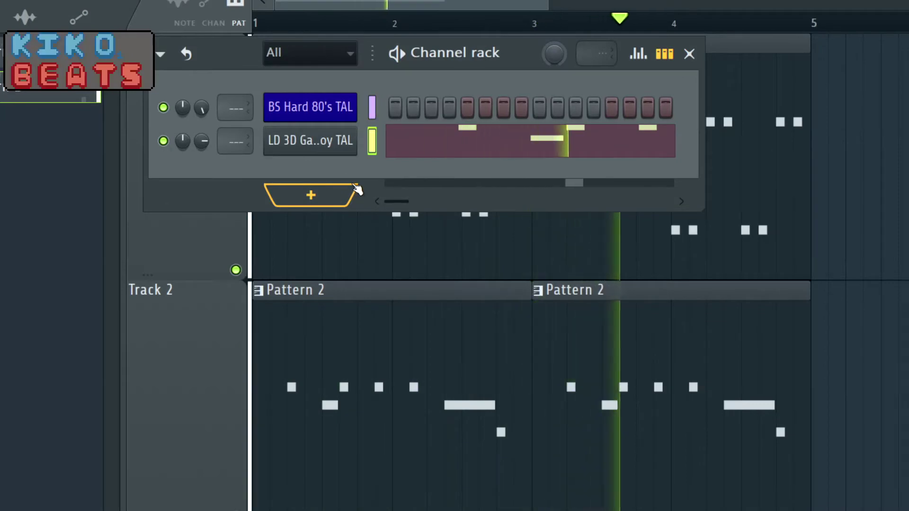
key(space)
right_click(332, 142)
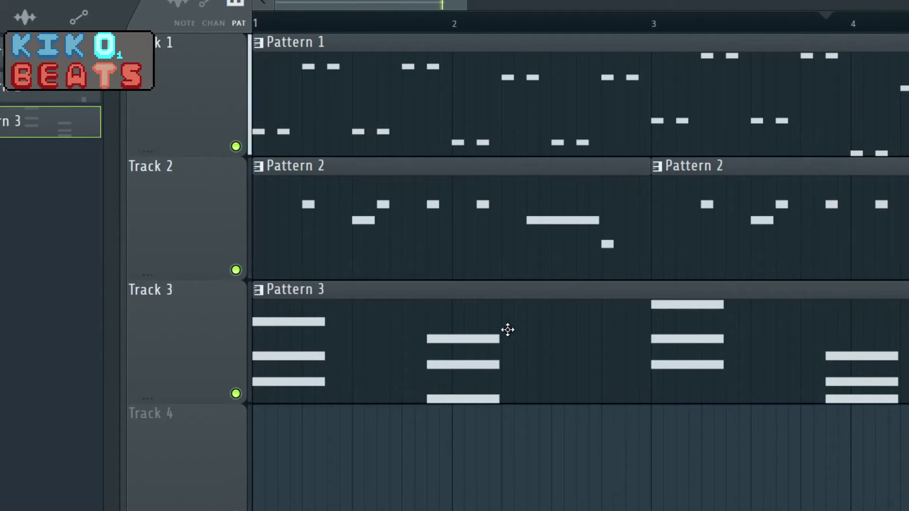
Step: Recolour the PD Dream of '86 TUC pad channel green, then begin adding an instrument
key(F6)
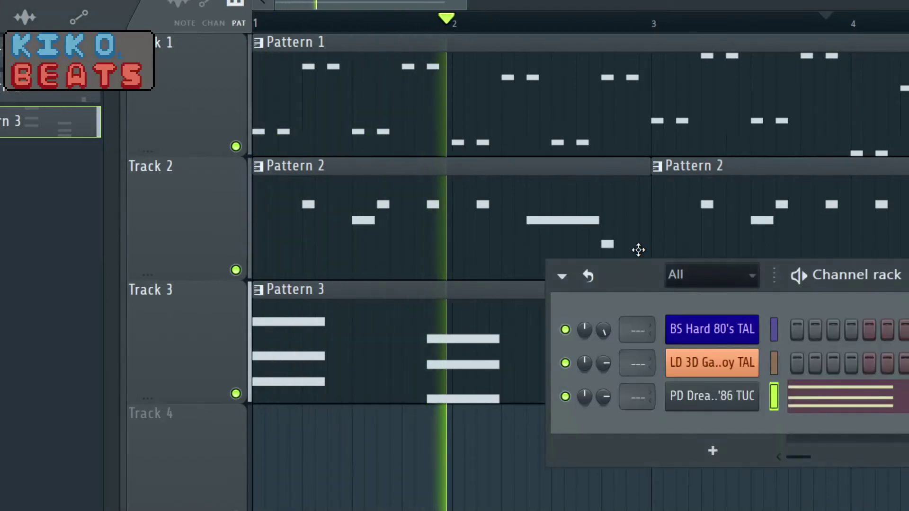
drag(635, 269, 504, 161)
right_click(598, 303)
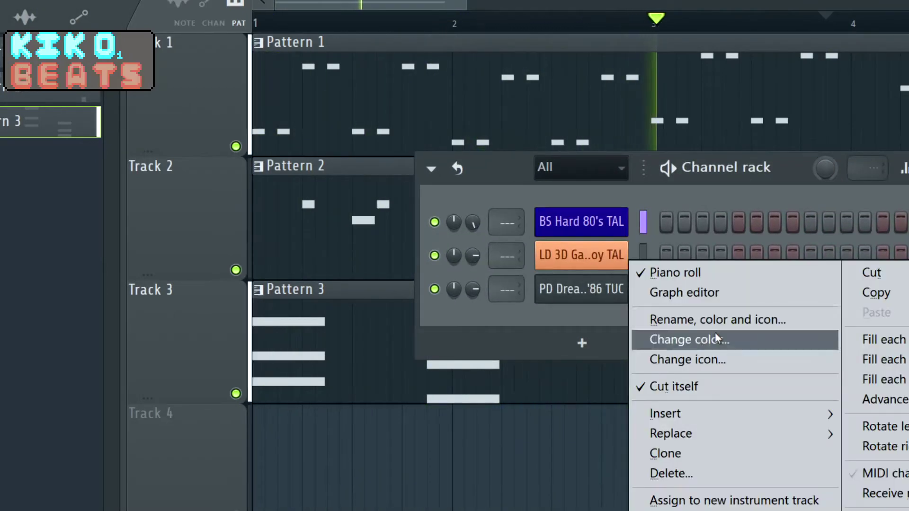
click(705, 319)
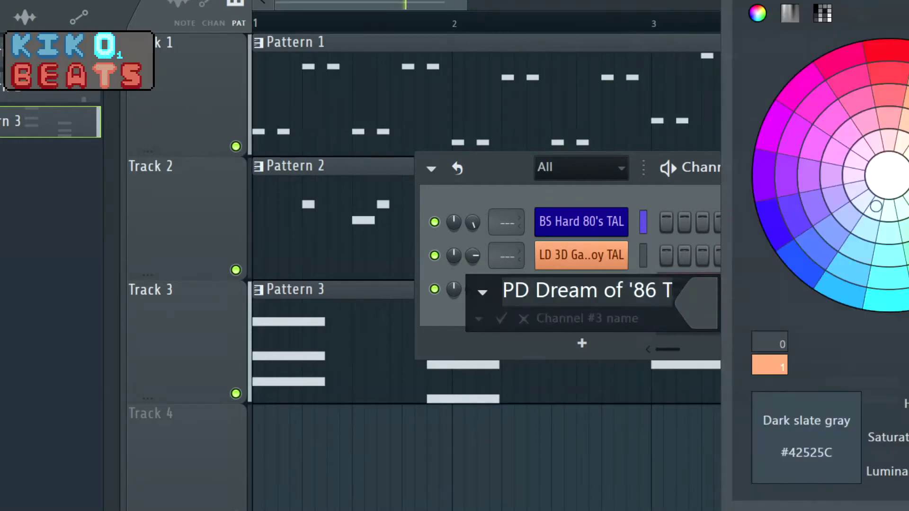
key(Return)
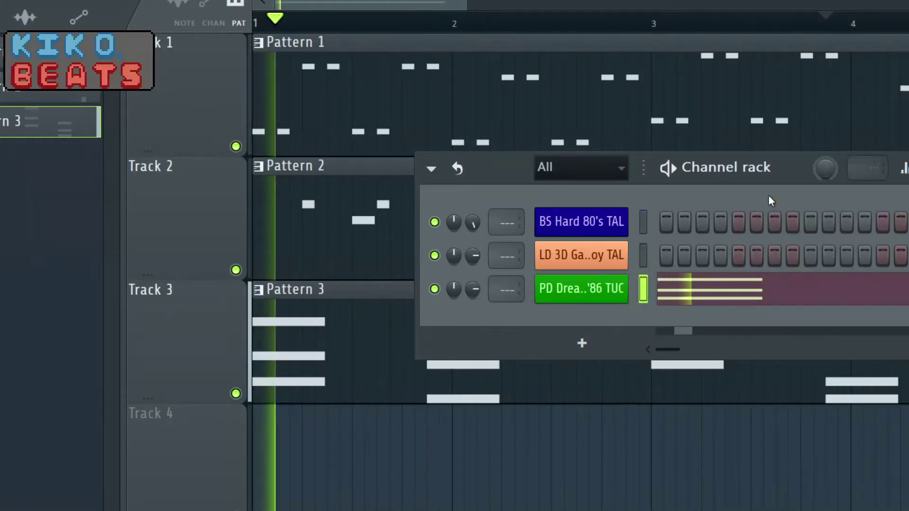
click(594, 357)
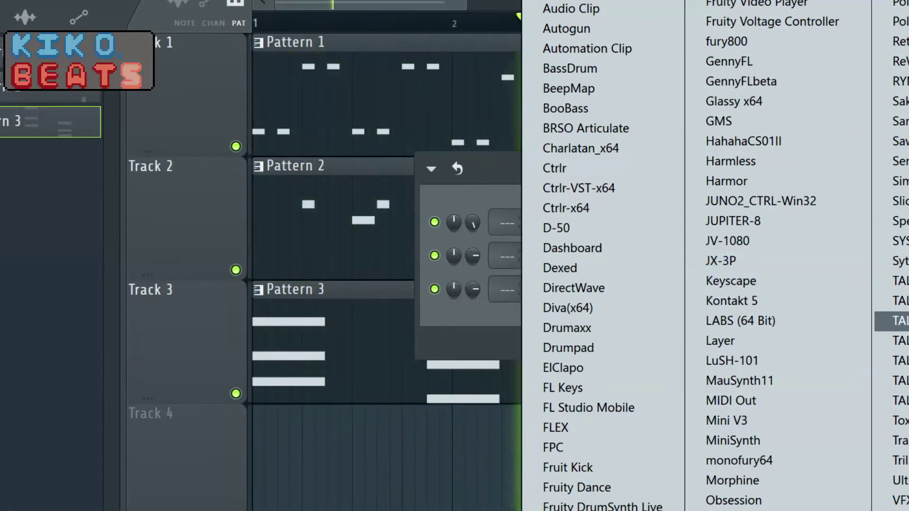
Step: Add a TAL-NoiseMaker channel with the LD 8bitter II FN lead preset
click(900, 281)
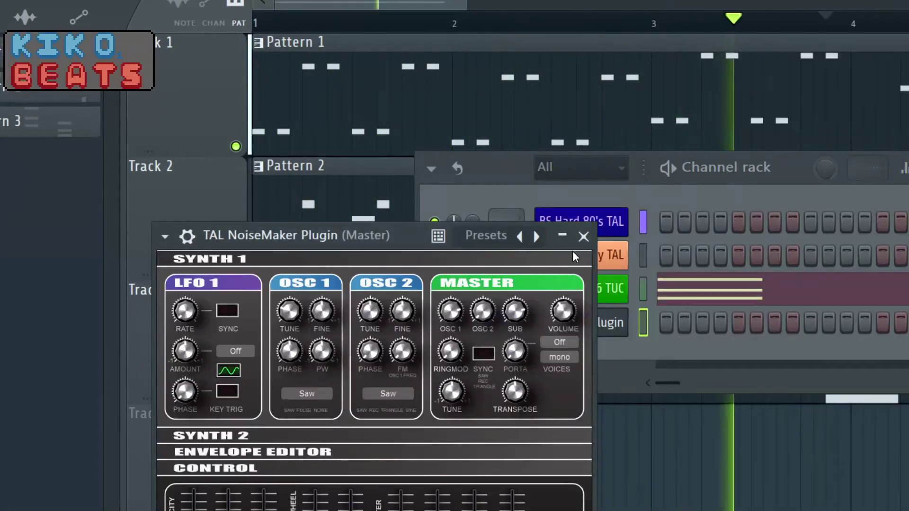
click(497, 236)
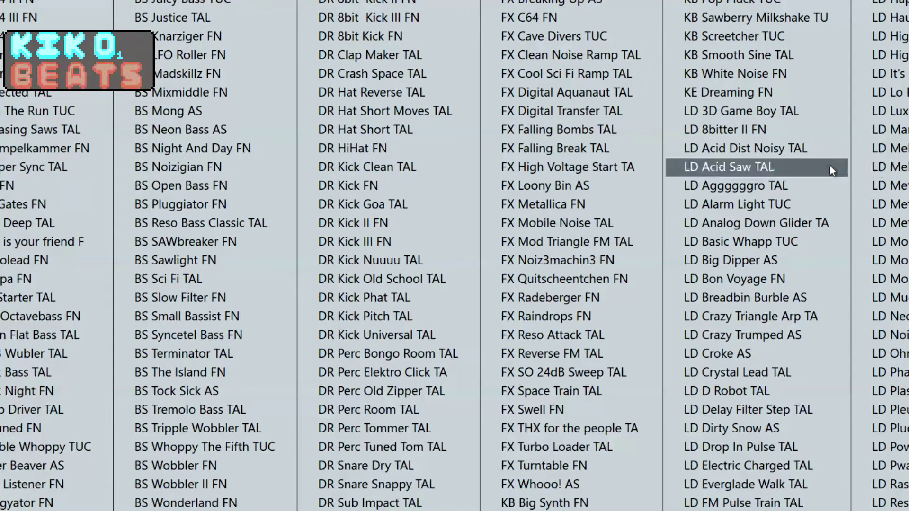
click(735, 131)
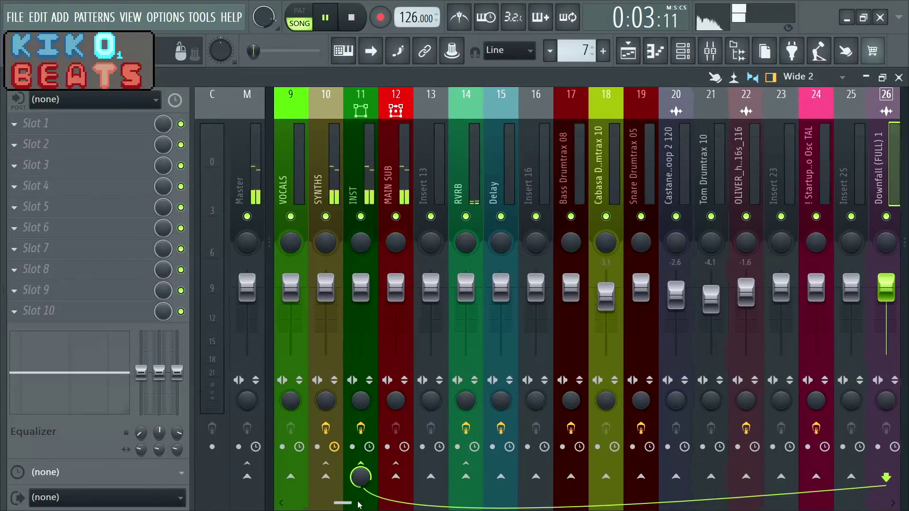
Step: Put BusDriver in slot 1 of mixer insert 24 with input gain 1.4
scroll(366, 505, right, 5)
click(443, 150)
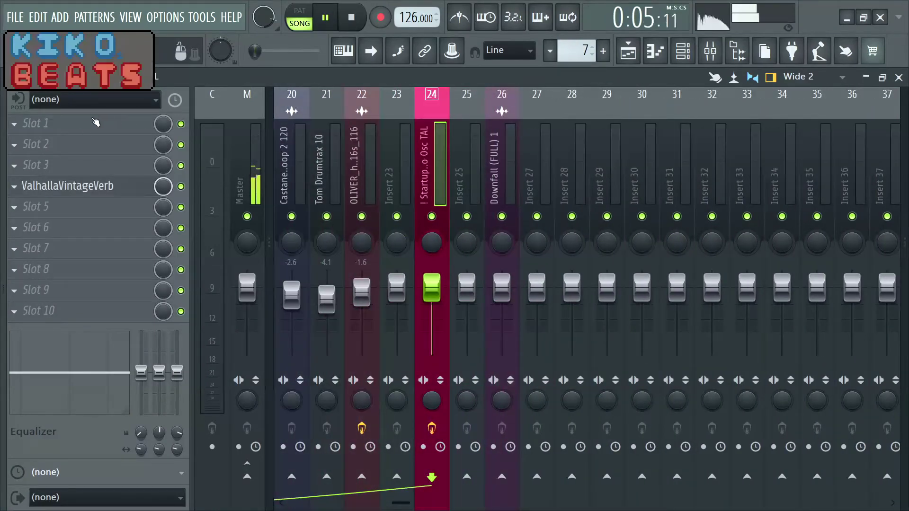
click(74, 121)
mouse_move(36, 143)
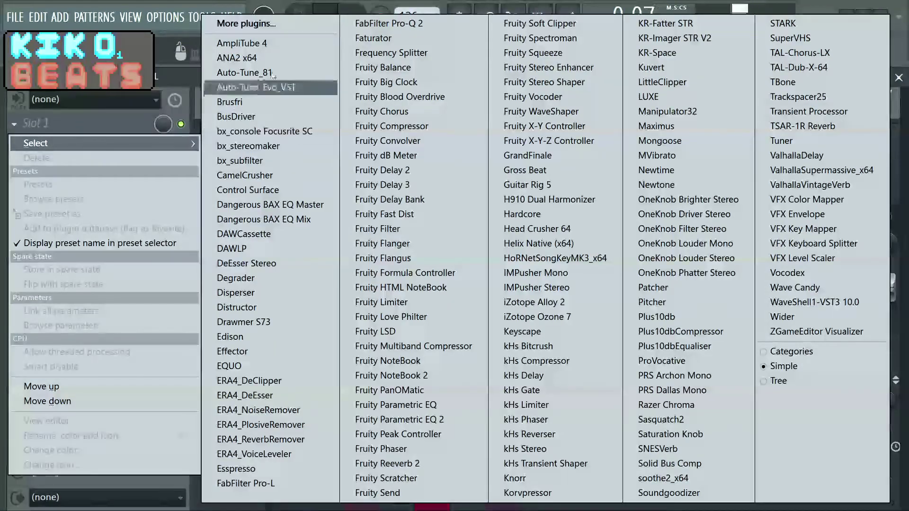
click(259, 118)
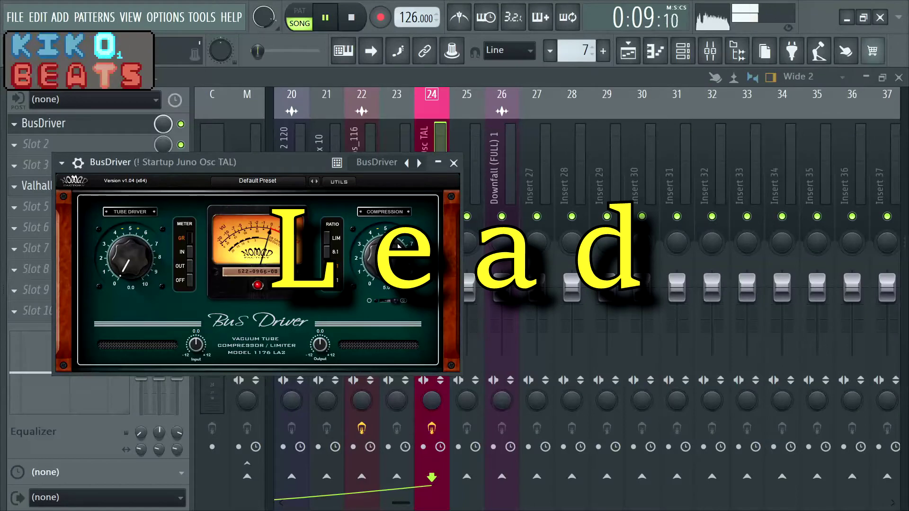
drag(195, 349, 195, 346)
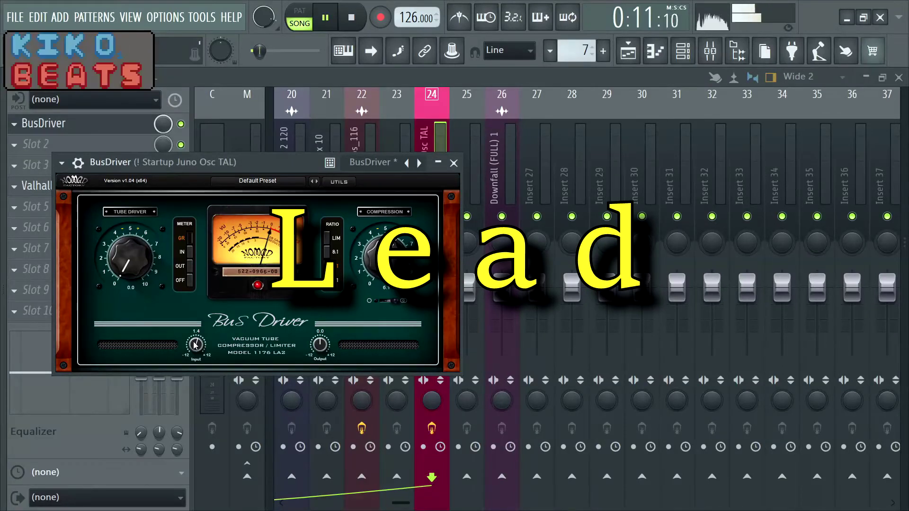
click(453, 163)
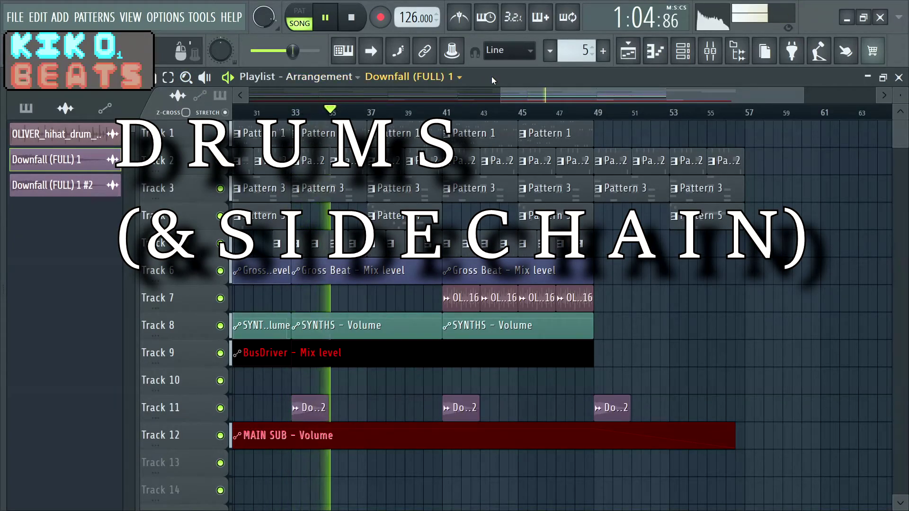
key(F9)
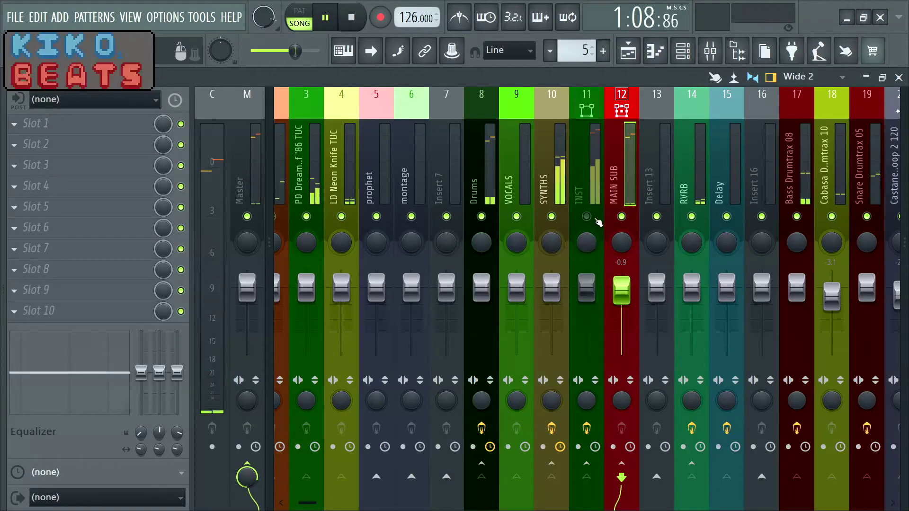
click(587, 289)
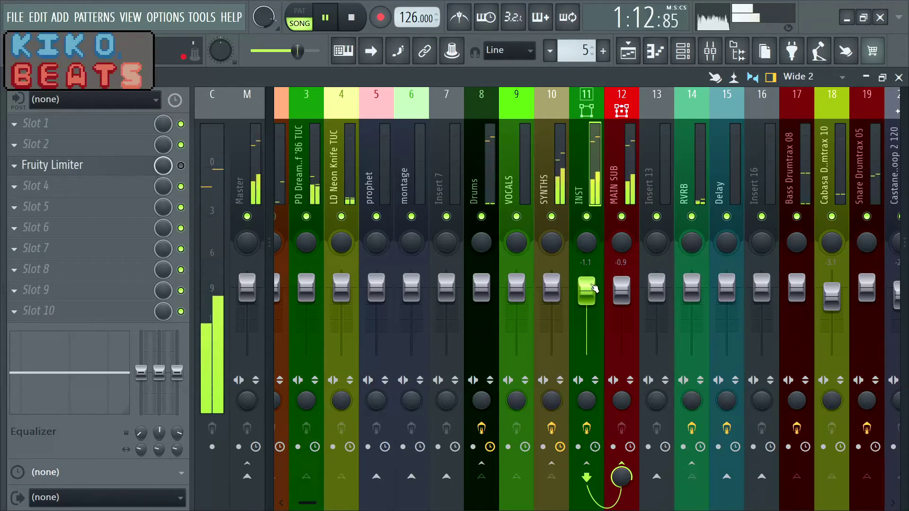
key(F5)
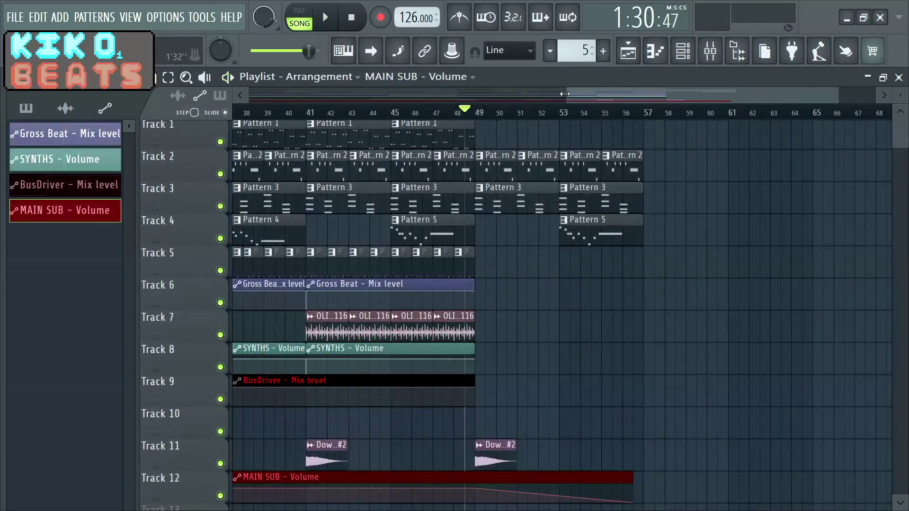
Step: Zoom the playlist out to the full song and set the song position near bar 13
drag(567, 92, 250, 94)
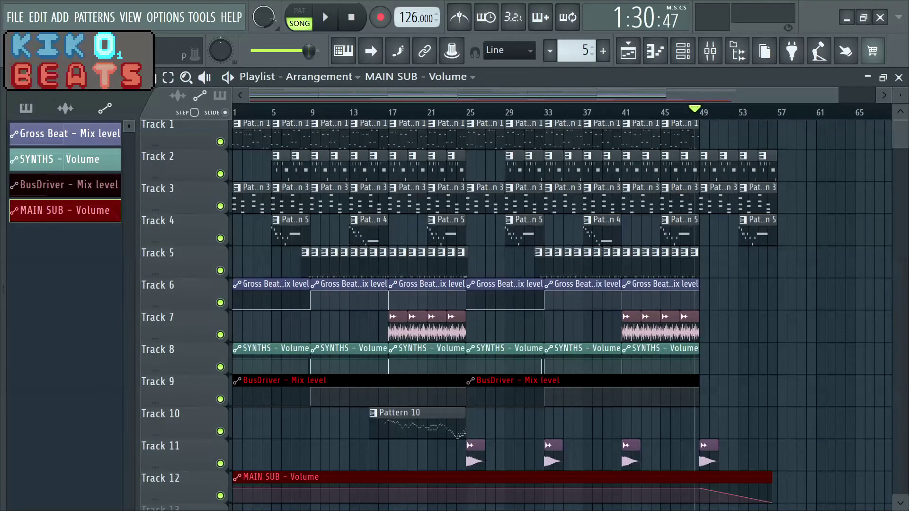
click(360, 112)
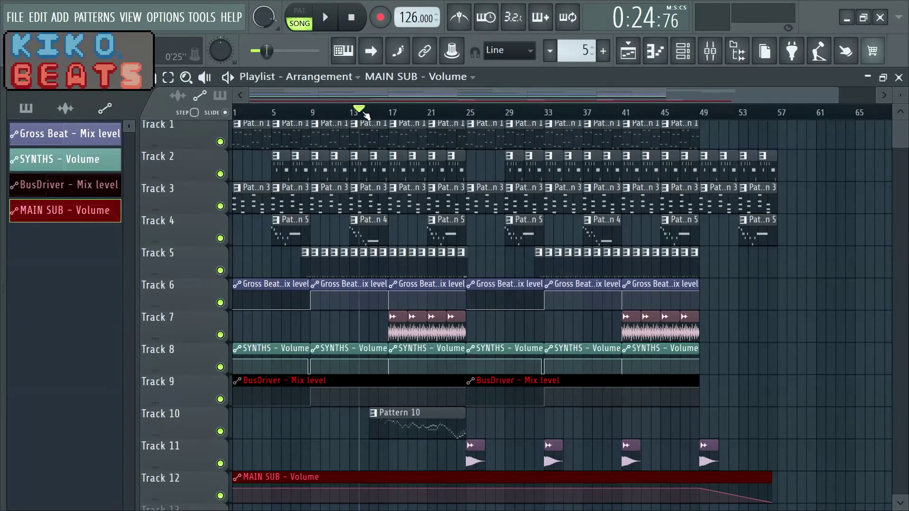